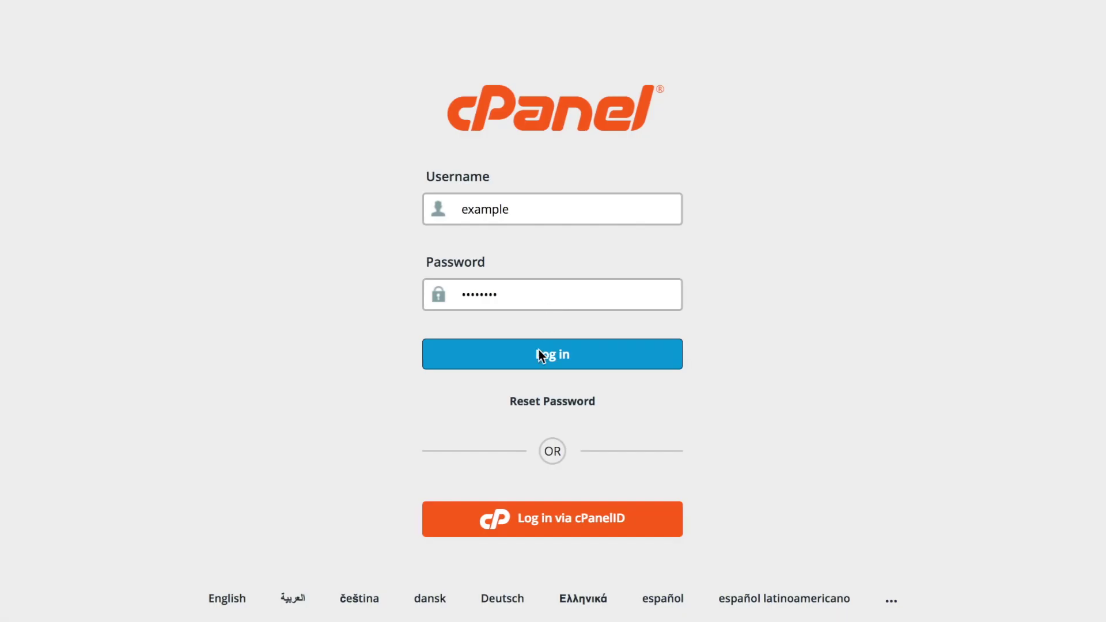
# Log in to cPanel with the pre-filled username and password
pyautogui.click(540, 353)
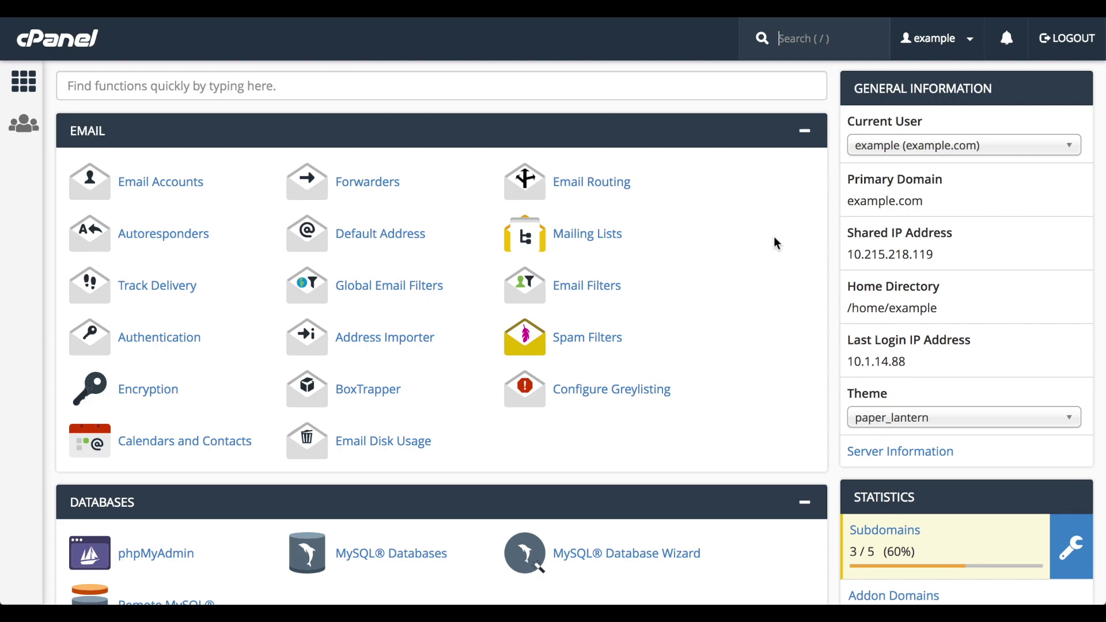
# Open the Web Disk tool from the dashboard's Files section
pyautogui.scroll(-20, 775, 238)
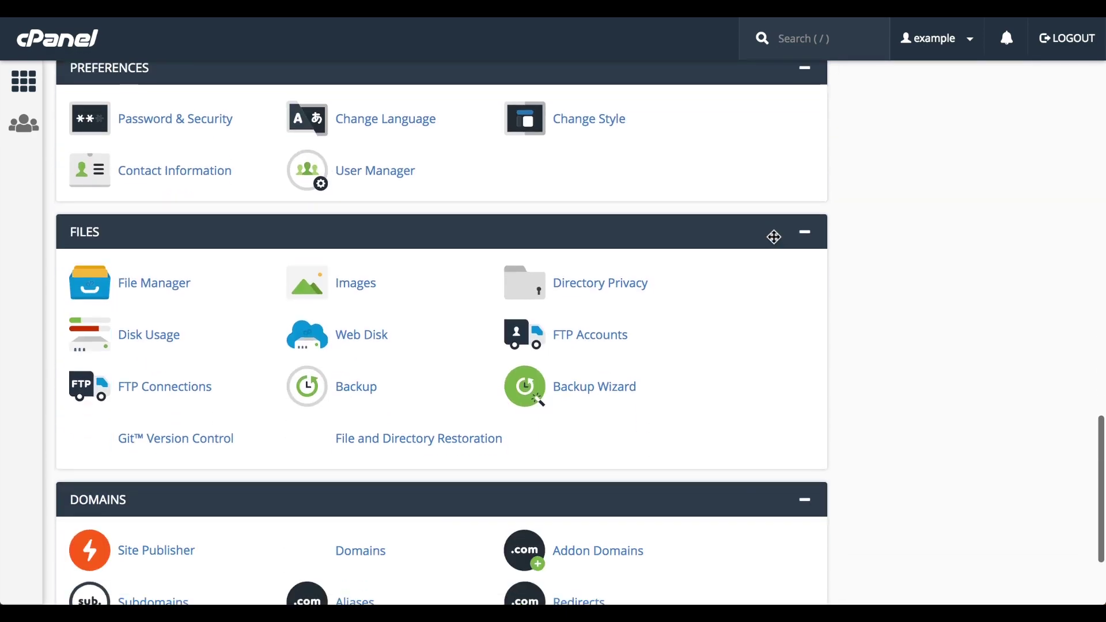
pyautogui.click(362, 337)
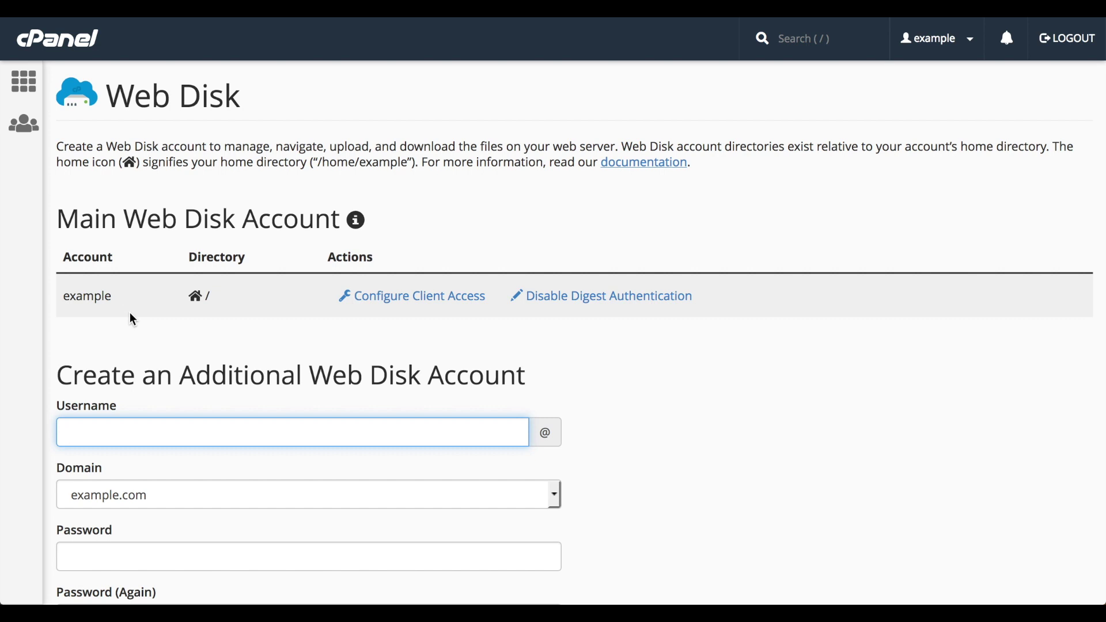
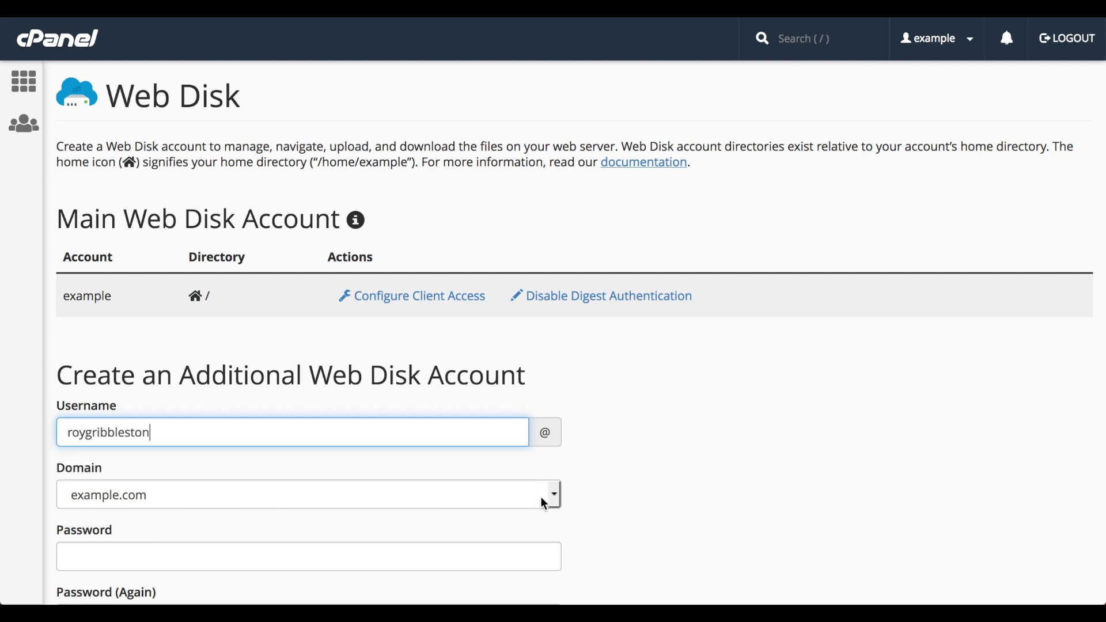
# Enter the new Web Disk account's username and keep example.com as its domain
pyautogui.click(557, 497)
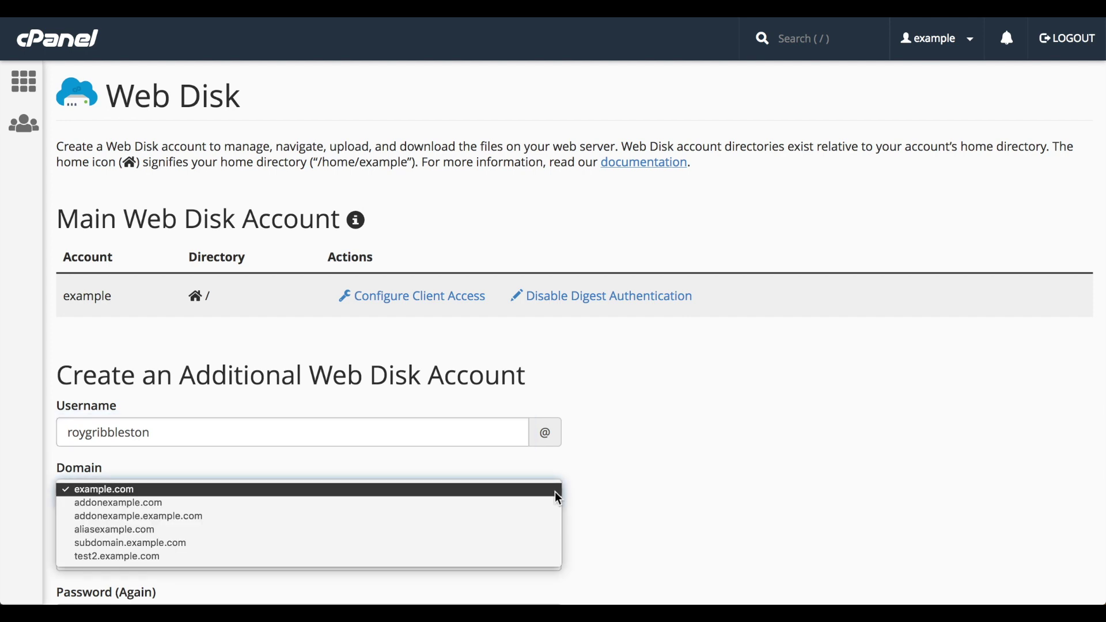
pyautogui.click(522, 496)
# Enter the account password in both Password and Password (Again)
pyautogui.scroll(-5, 520, 490)
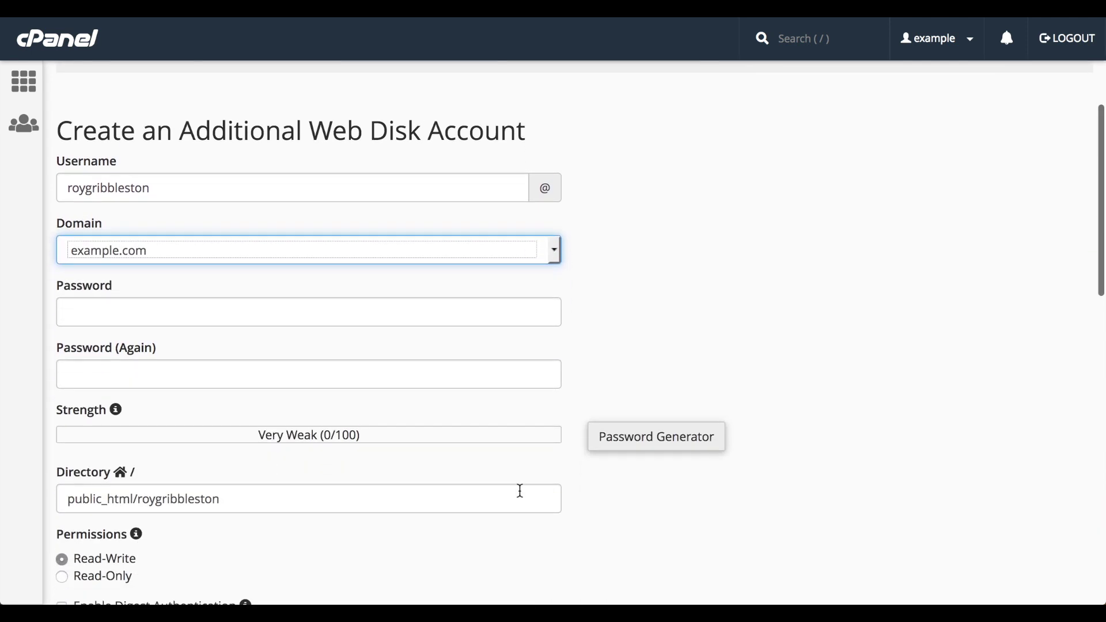
pyautogui.scroll(-1, 520, 491)
pyautogui.click(423, 244)
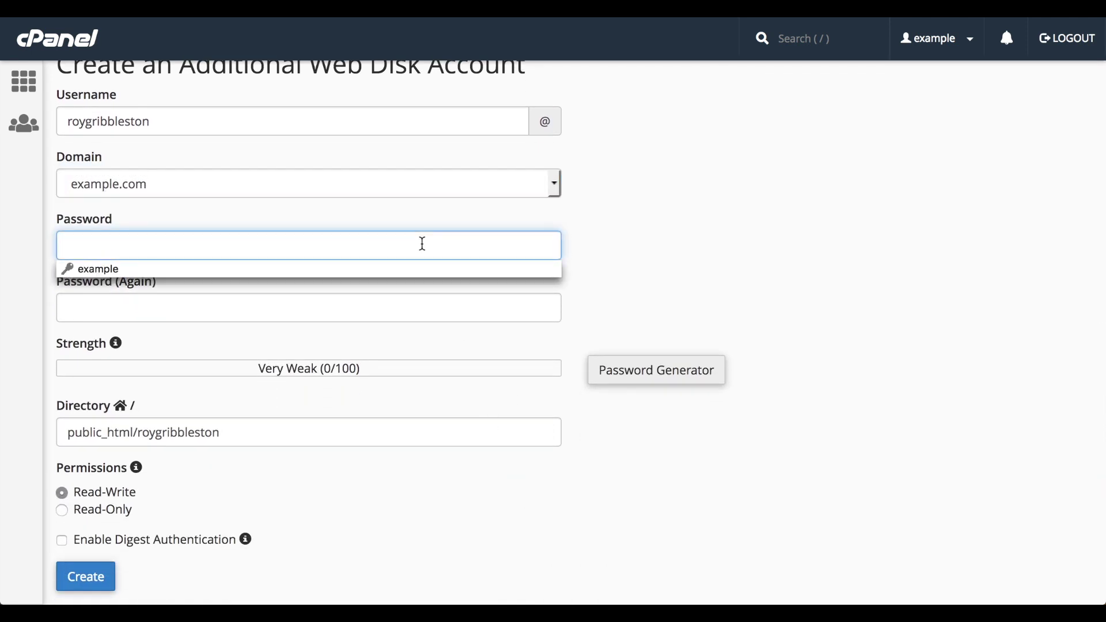
pyautogui.write('••••••••')
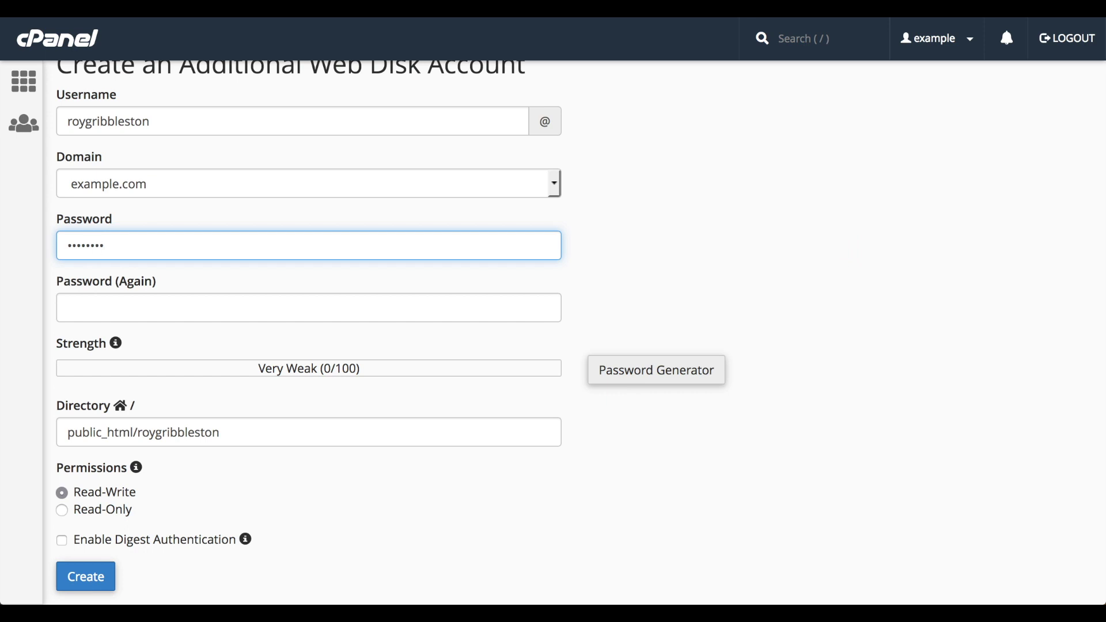
pyautogui.click(69, 308)
pyautogui.write('••••••••')
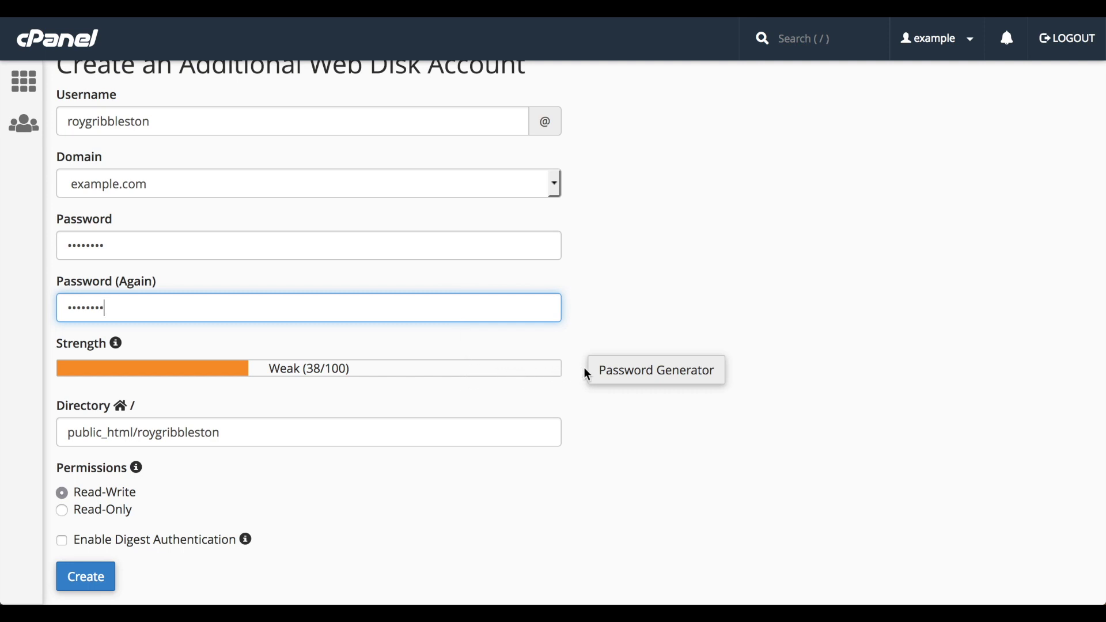
pyautogui.click(632, 374)
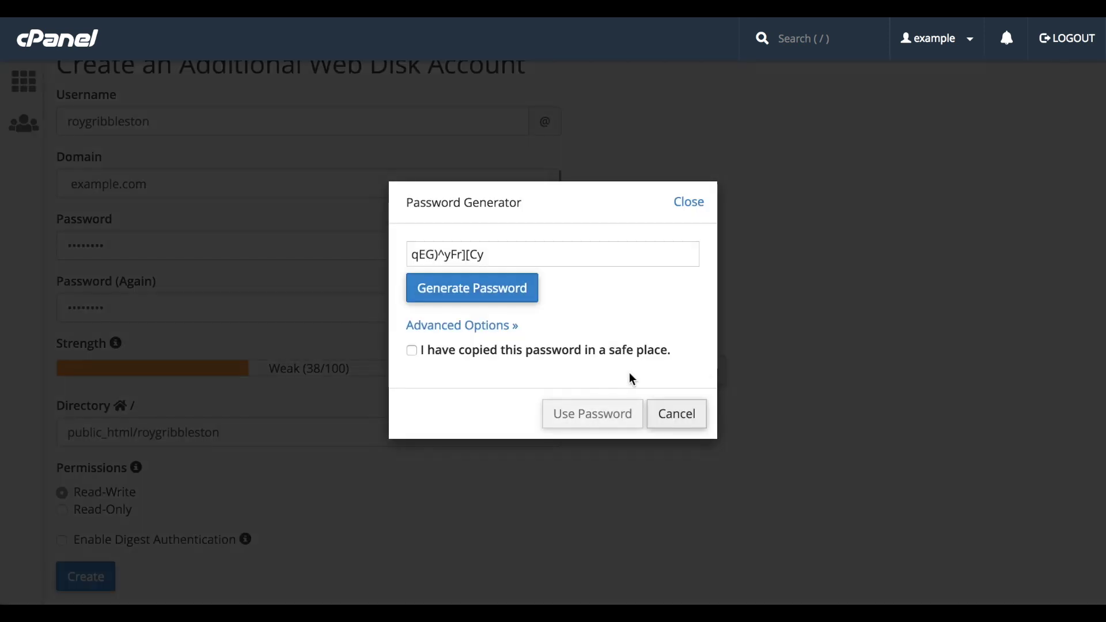
pyautogui.click(496, 297)
pyautogui.click(495, 296)
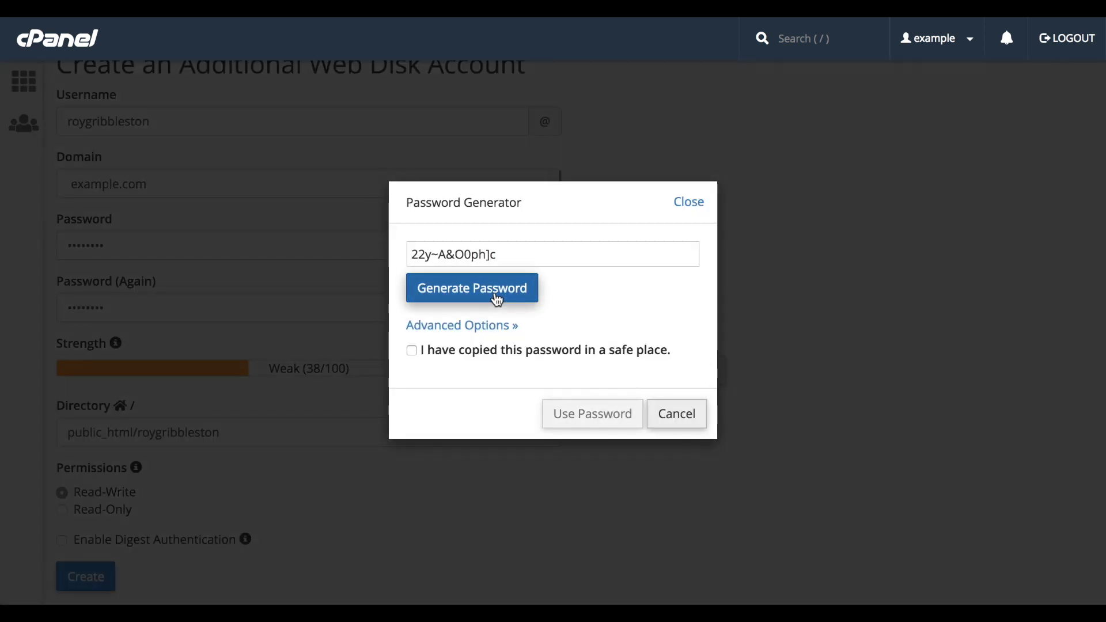
pyautogui.click(416, 353)
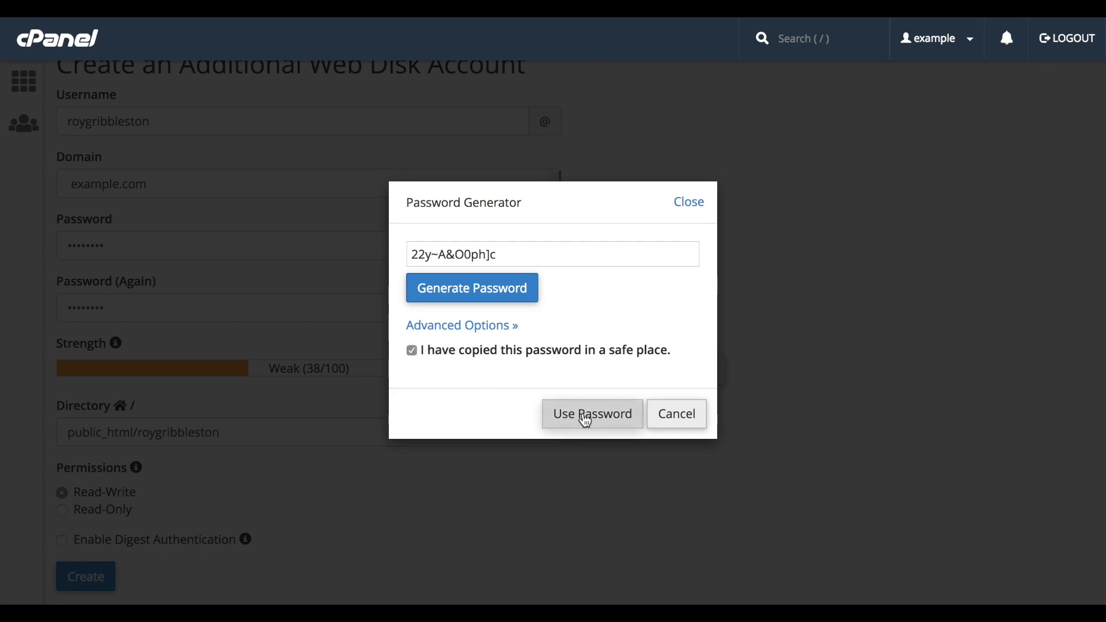
pyautogui.click(686, 423)
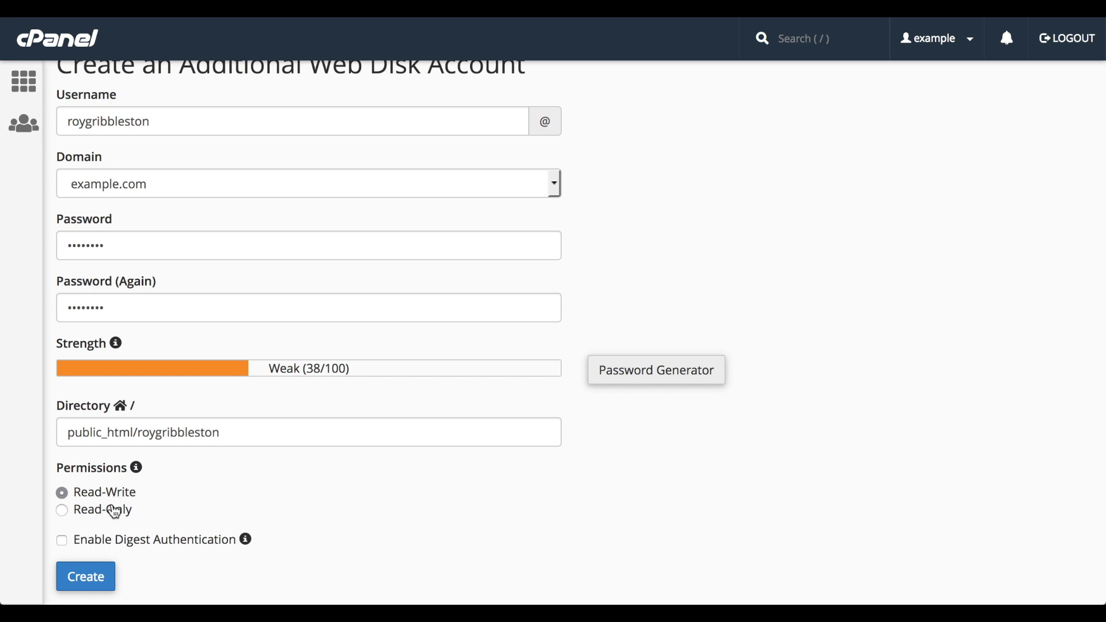
pyautogui.click(114, 514)
pyautogui.click(111, 500)
# Create the new Web Disk account and return to the main Web Disk page
pyautogui.click(92, 576)
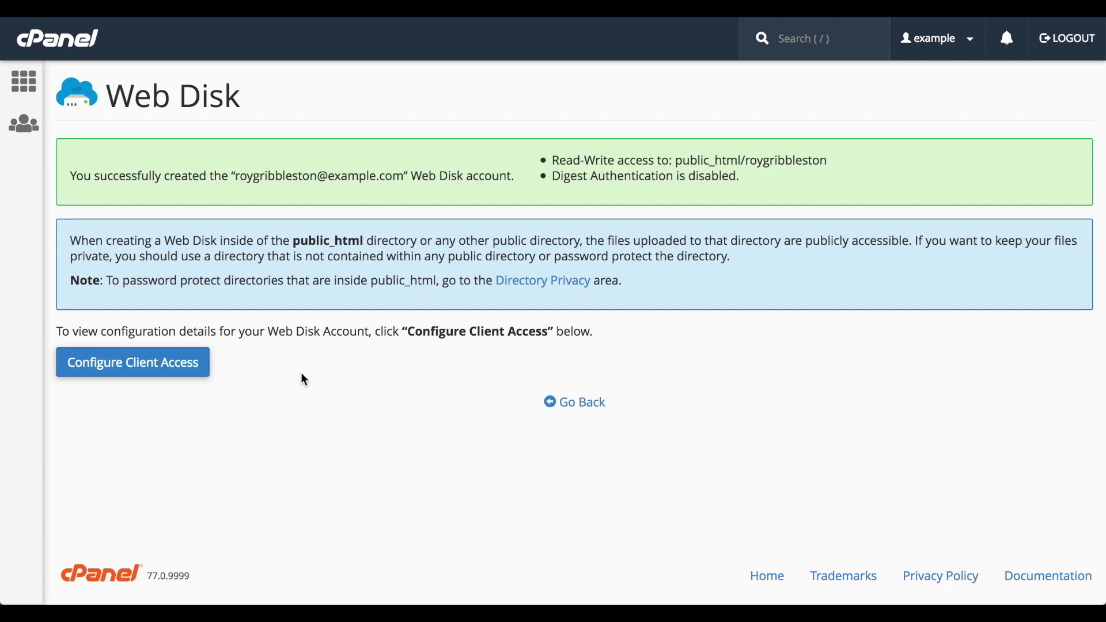
pyautogui.click(603, 411)
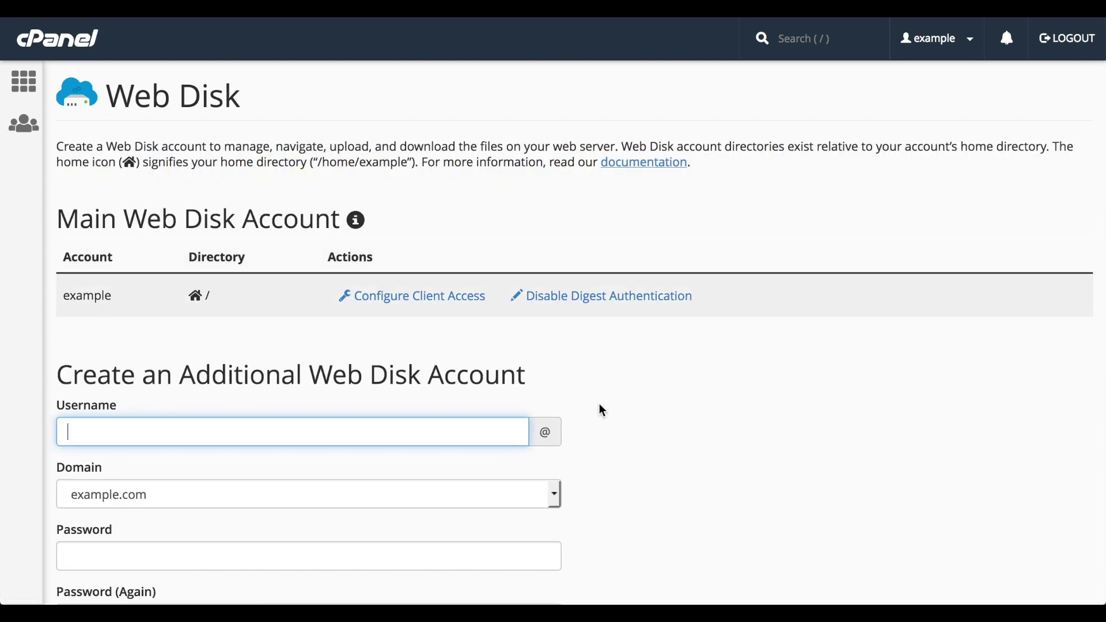
# Scroll to the additional accounts table and open the first account's Change Home Directory dialog
pyautogui.scroll(-10, 602, 412)
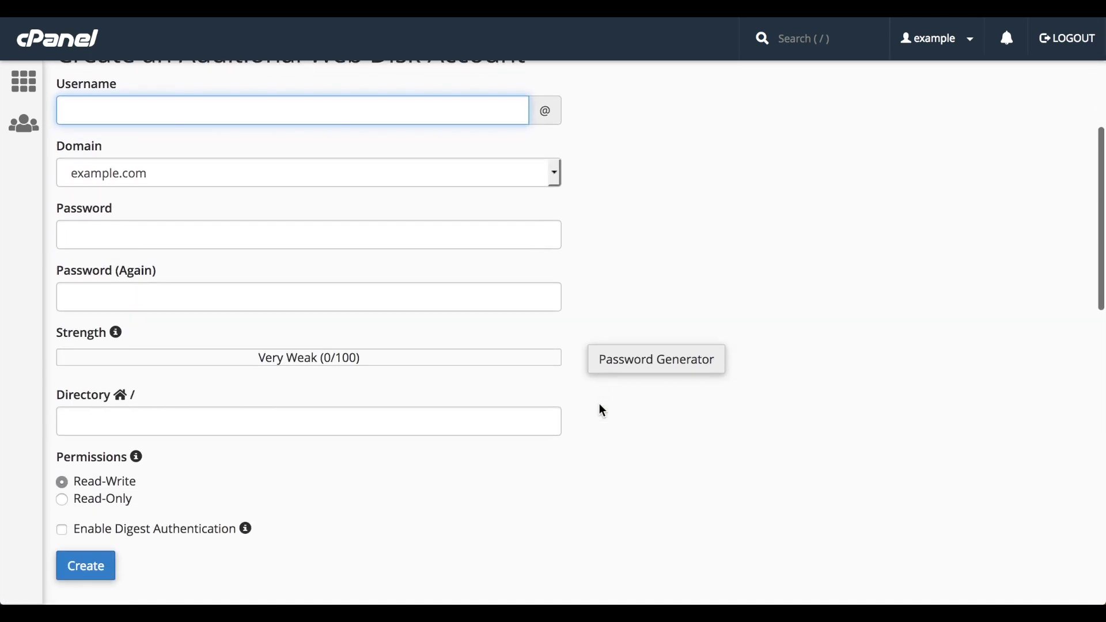
pyautogui.scroll(-4, 602, 410)
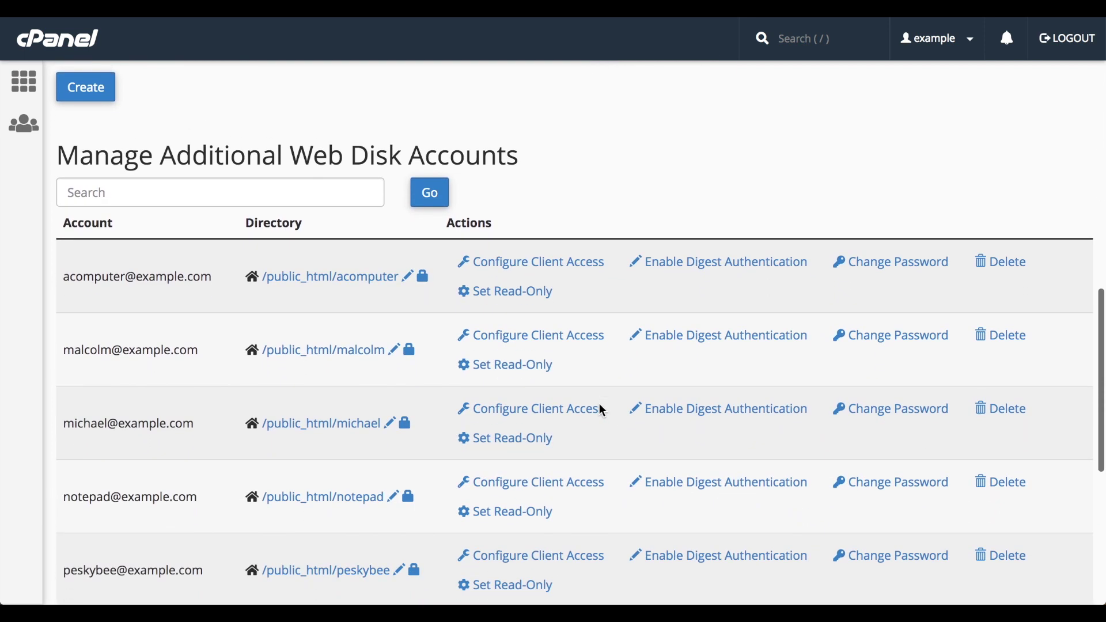
pyautogui.scroll(-1, 602, 410)
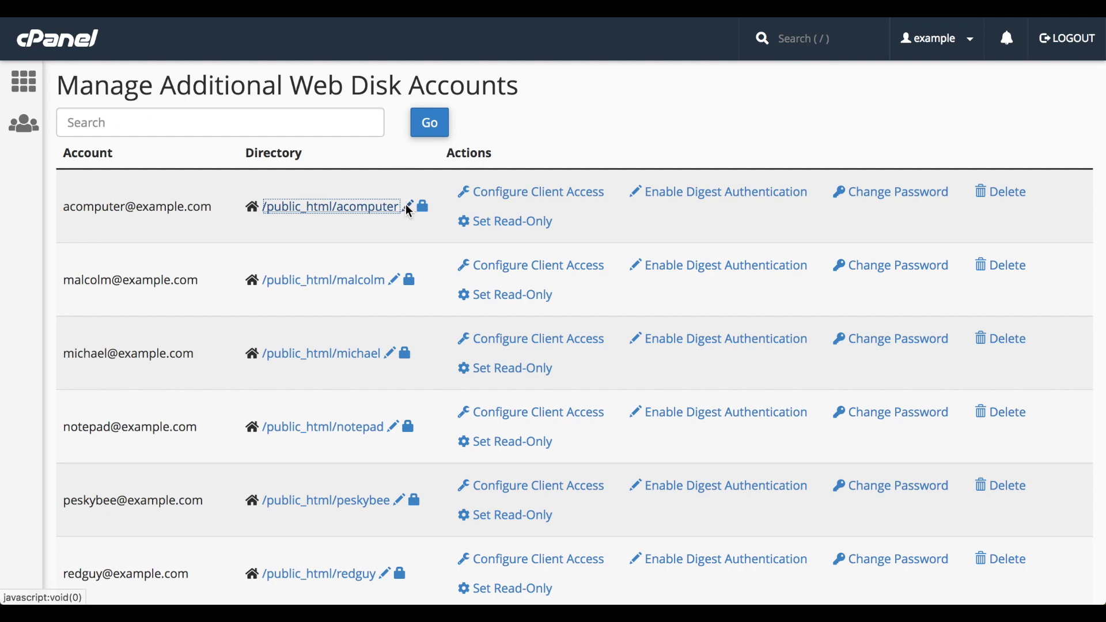
pyautogui.click(407, 205)
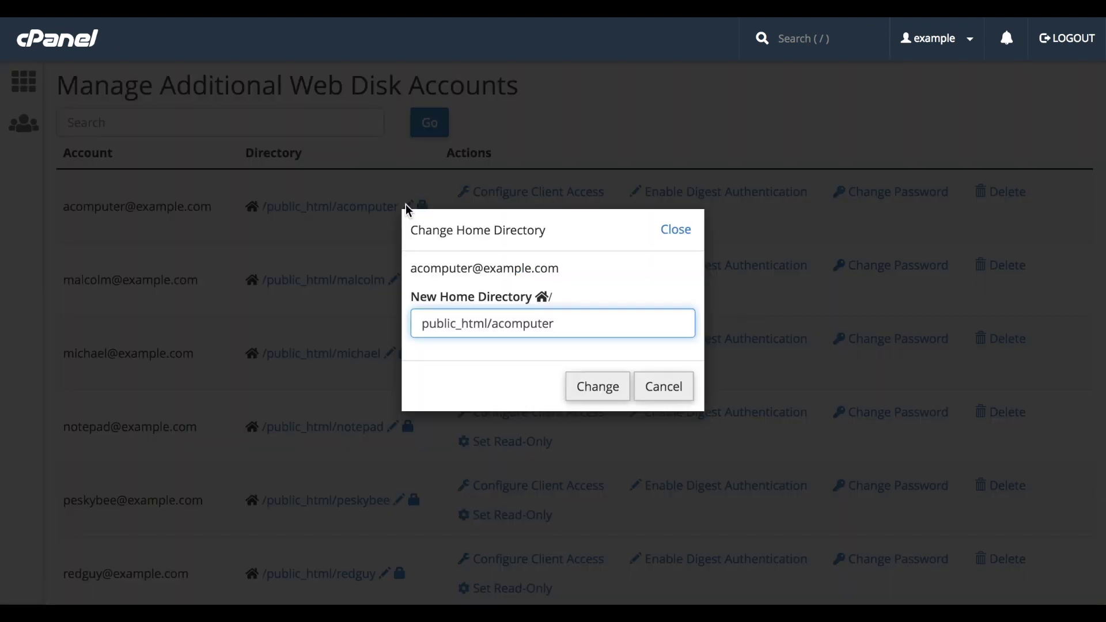
pyautogui.click(672, 387)
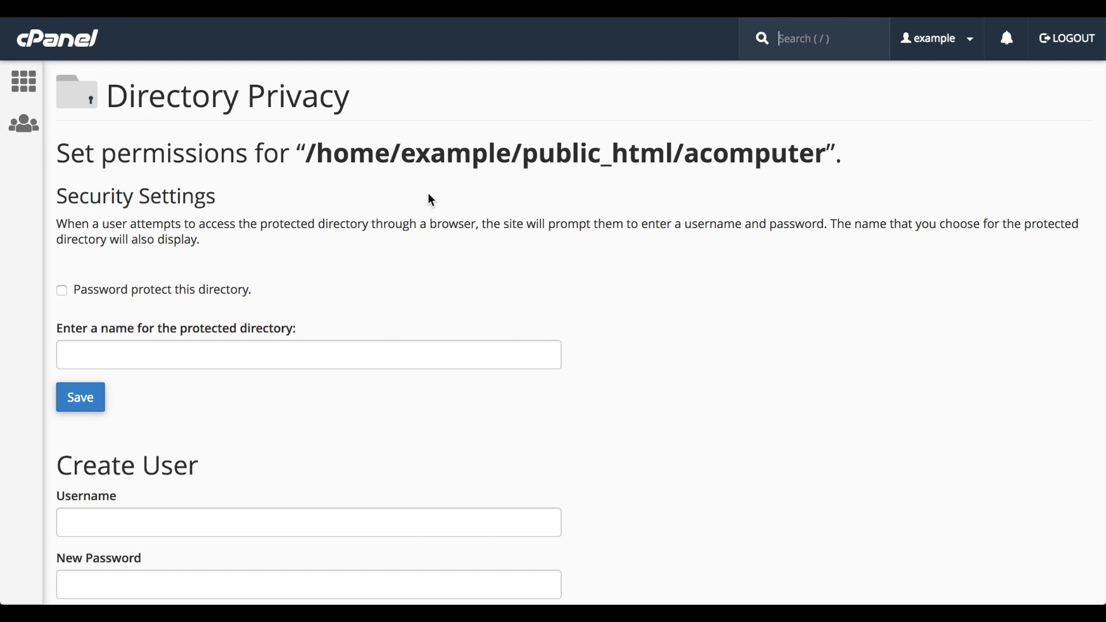
pyautogui.hotkey('alt', 'Left')
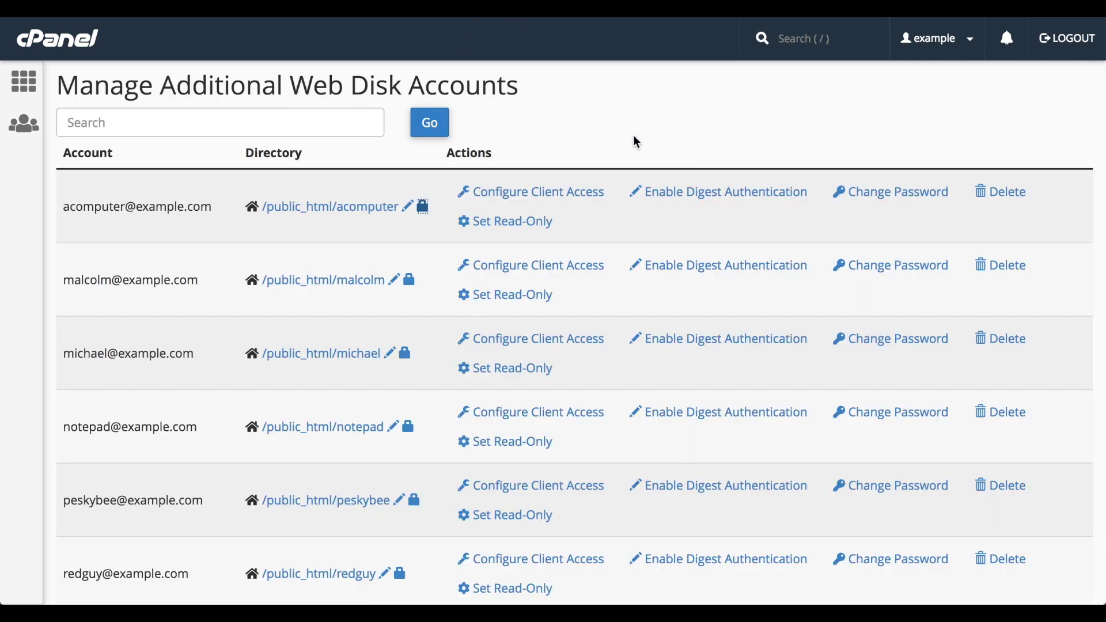
pyautogui.click(709, 196)
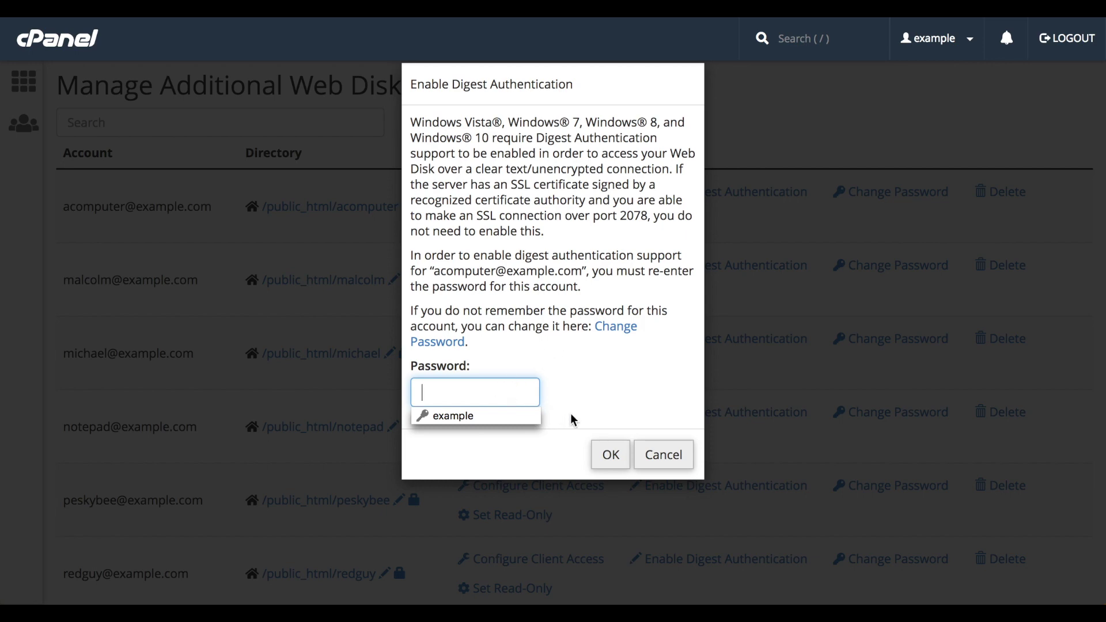
pyautogui.click(674, 461)
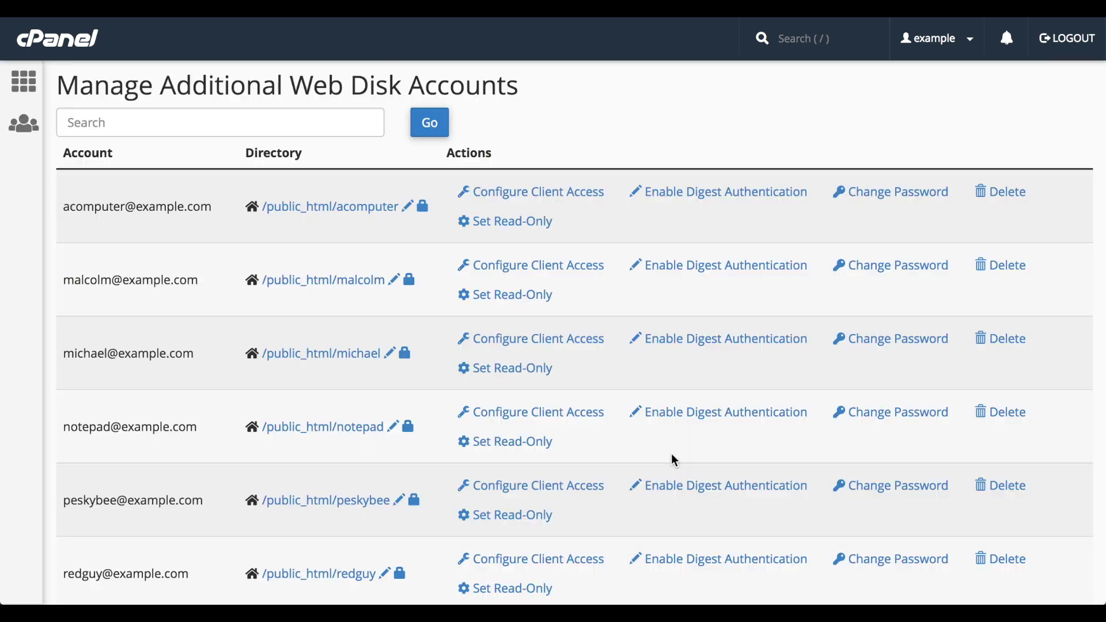
# Try the first account's password generator and Delete page, backing out of both unchanged
pyautogui.click(888, 193)
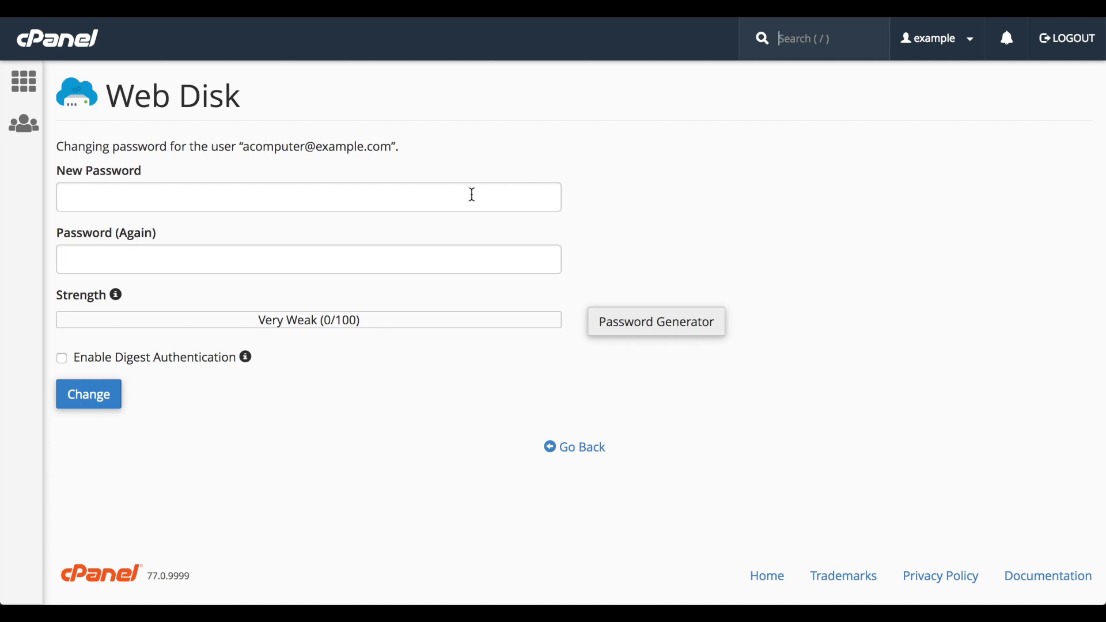
pyautogui.click(614, 323)
pyautogui.click(576, 450)
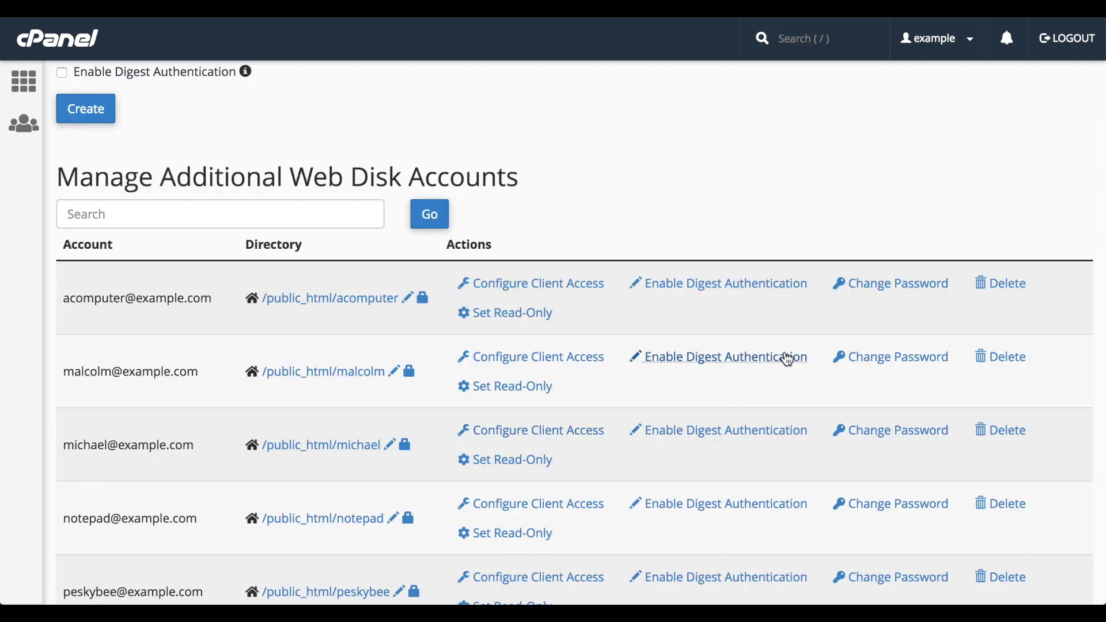
pyautogui.click(1000, 288)
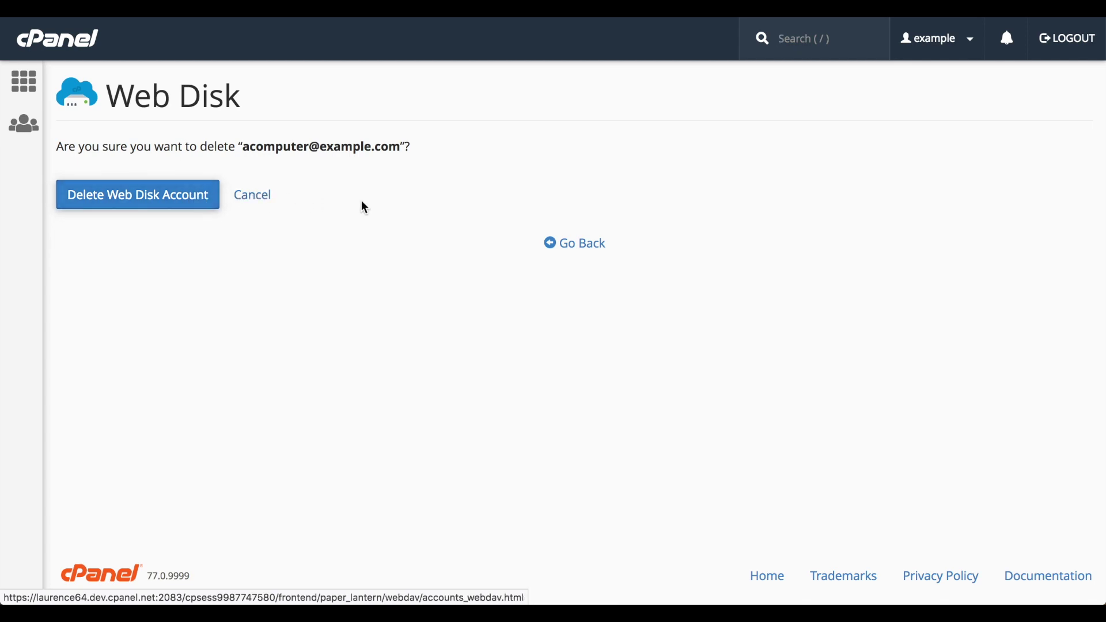
pyautogui.click(577, 252)
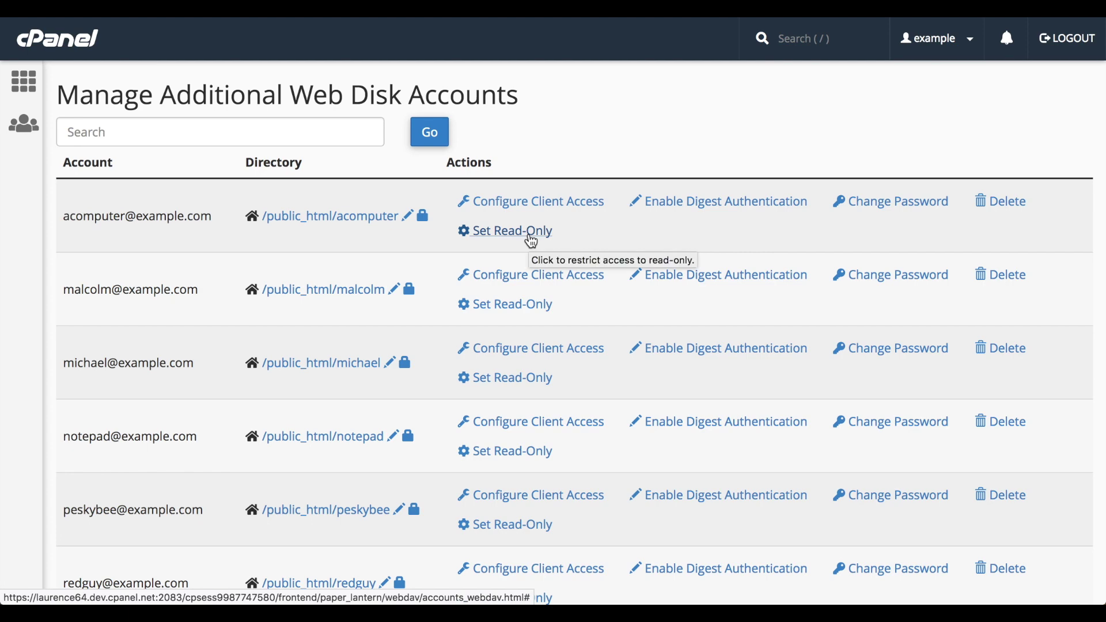
pyautogui.click(530, 236)
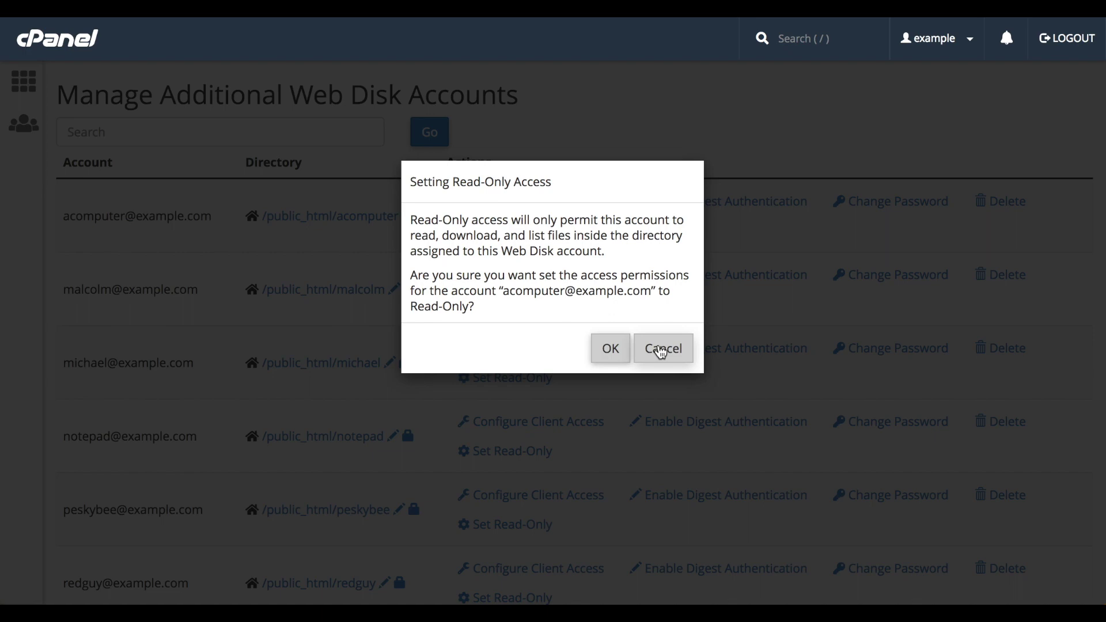
pyautogui.click(662, 350)
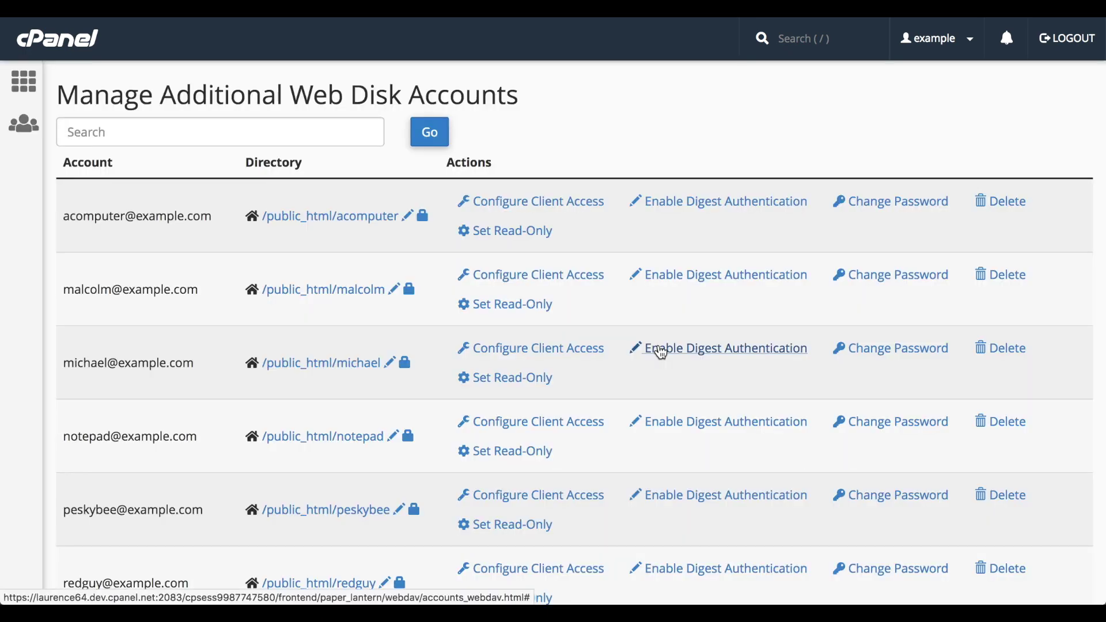
# Show macOS High Sierra (10.13) client access settings and request the configuration script download
pyautogui.click(573, 203)
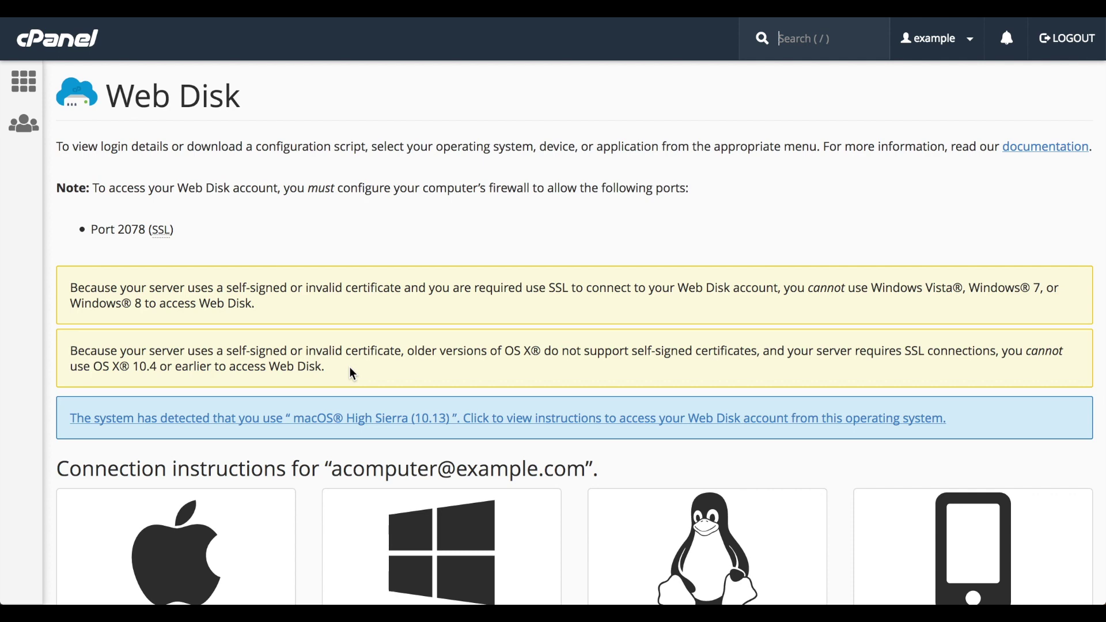
pyautogui.scroll(-5, 349, 368)
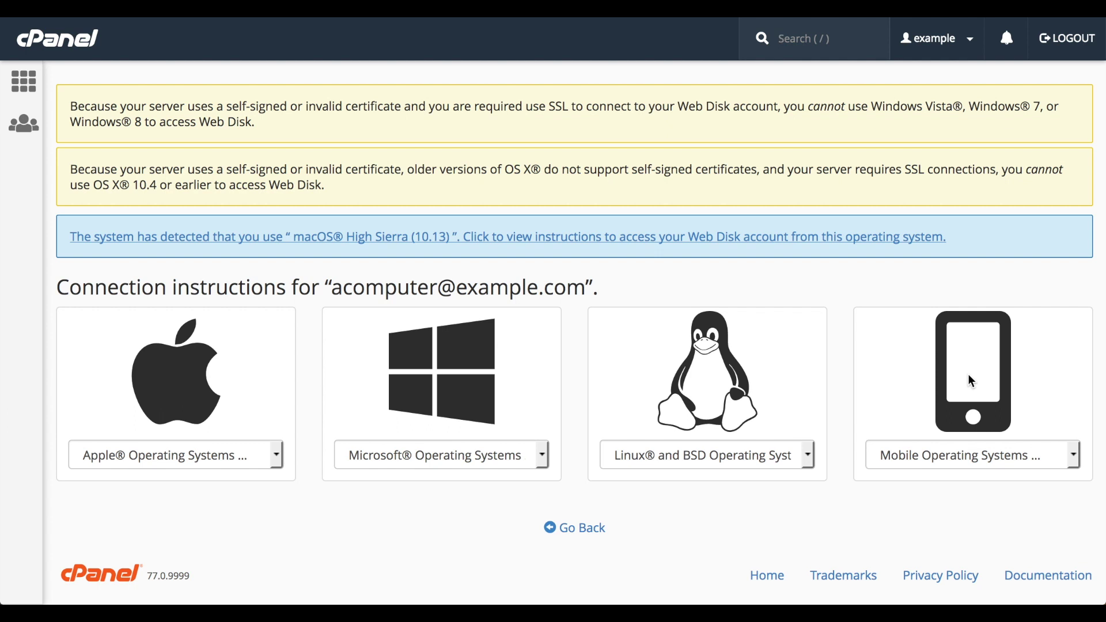
pyautogui.click(277, 451)
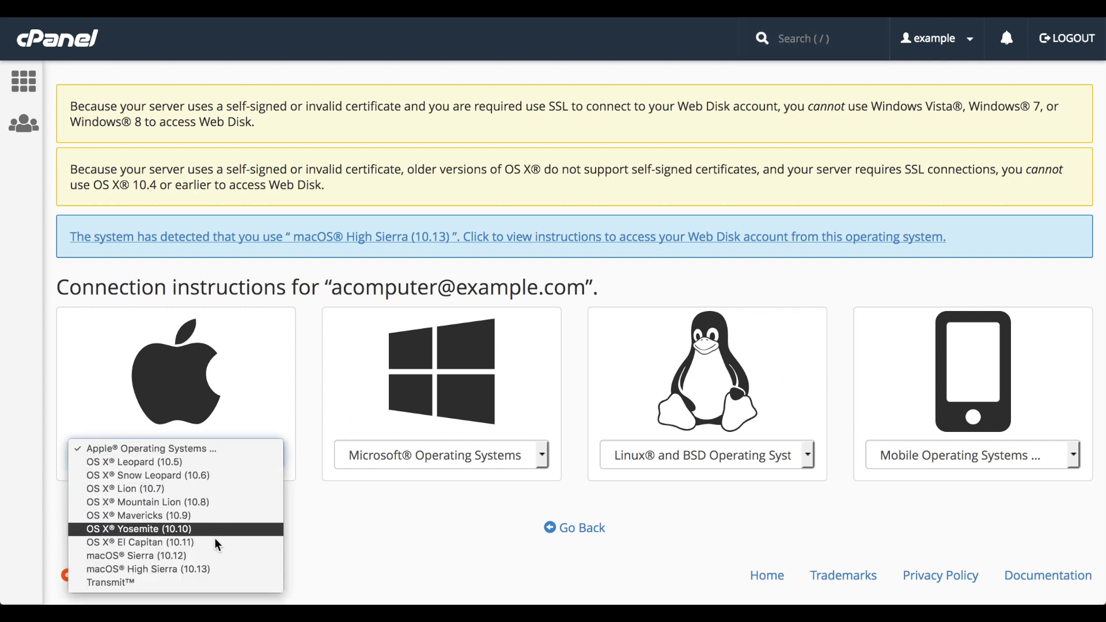
pyautogui.click(195, 571)
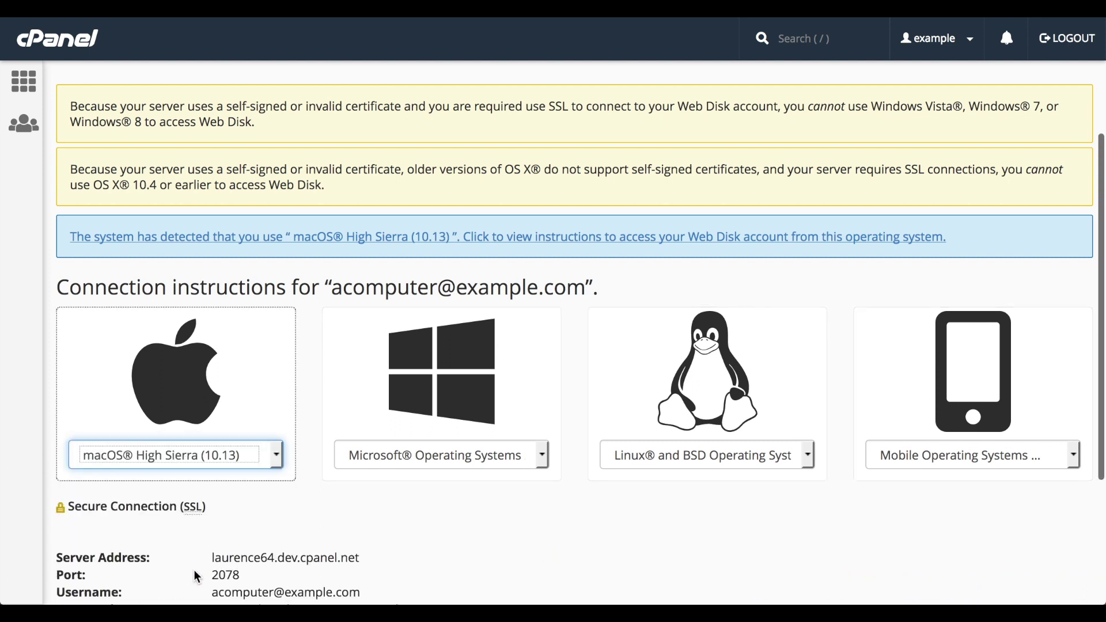
pyautogui.scroll(-3, 196, 576)
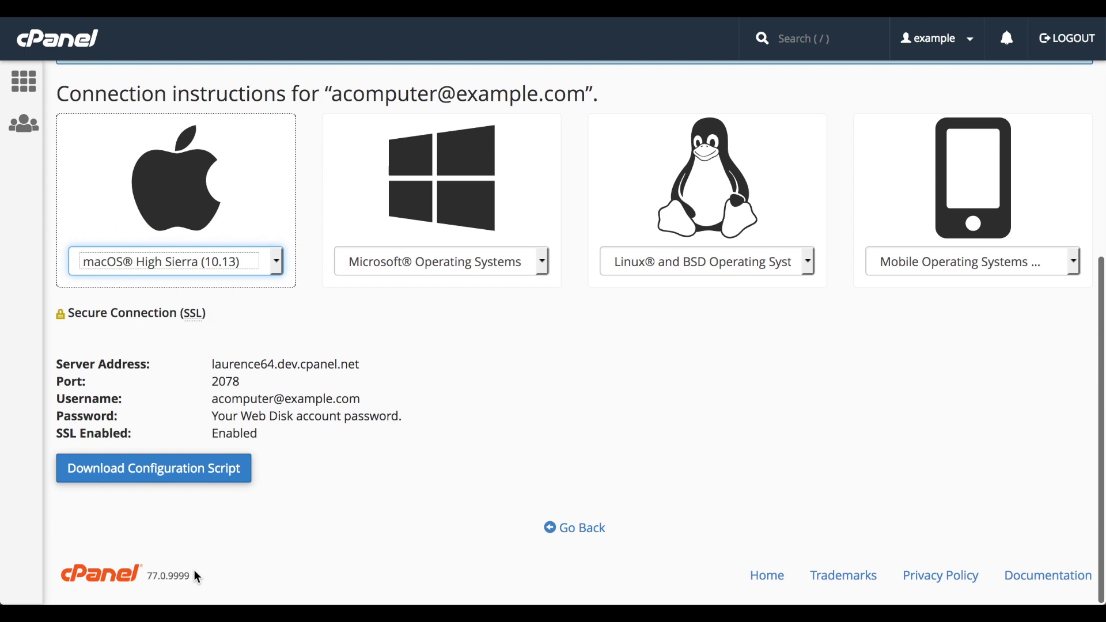
pyautogui.click(202, 466)
# Save Secure WebDisk.app.zip to the Downloads folder using Firefox's Save File option
pyautogui.click(715, 417)
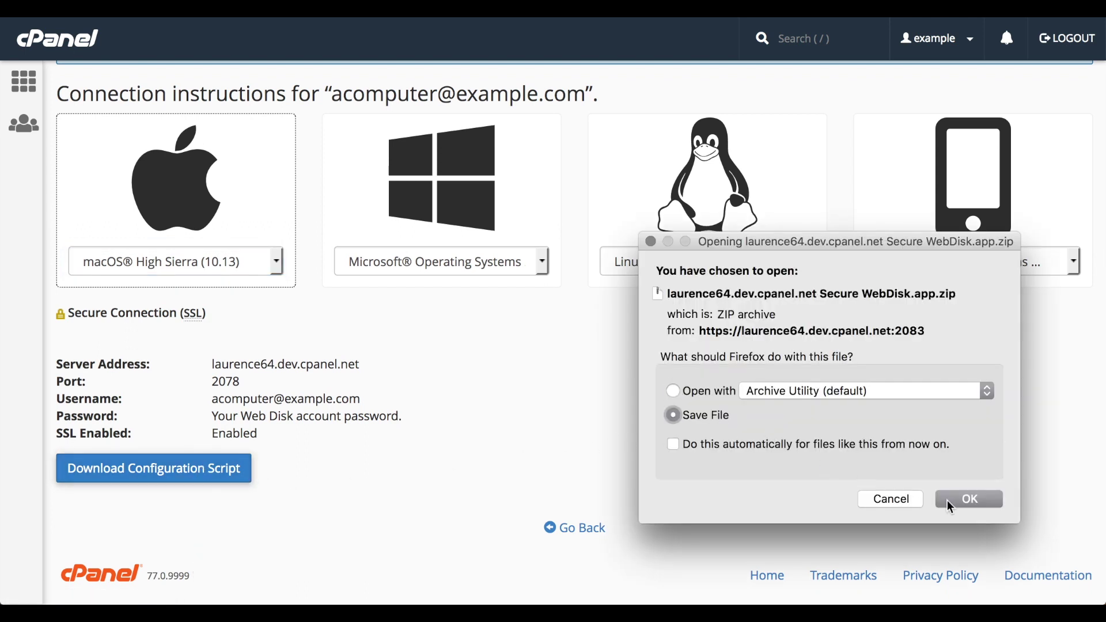
pyautogui.click(968, 500)
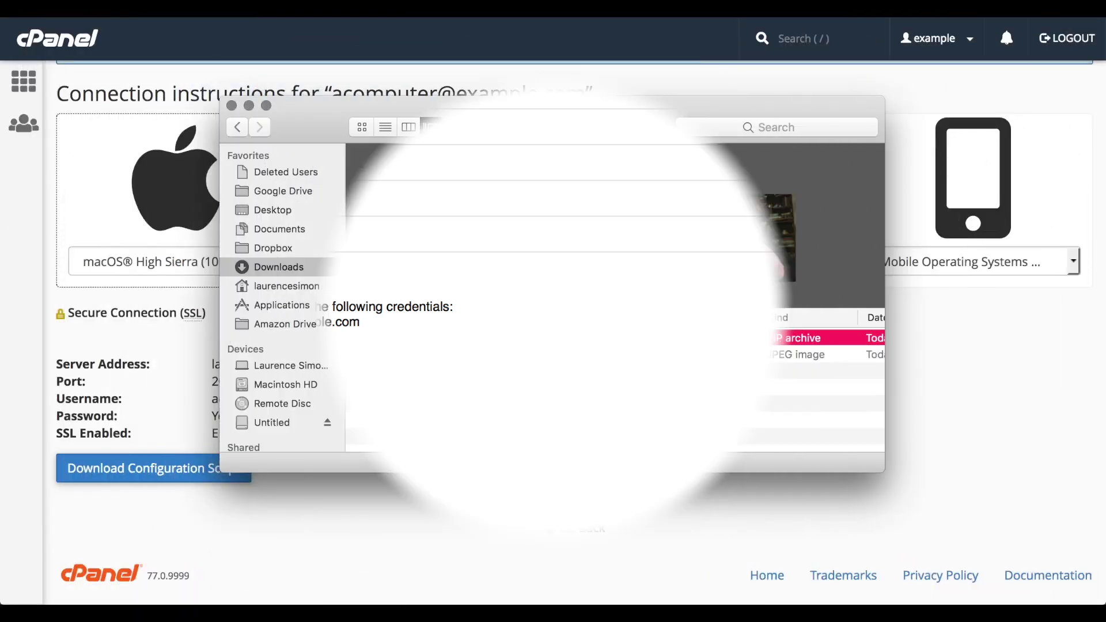
# Unzip and run the Secure WebDisk app, accepting the server's unverified certificate
pyautogui.doubleClick(452, 338)
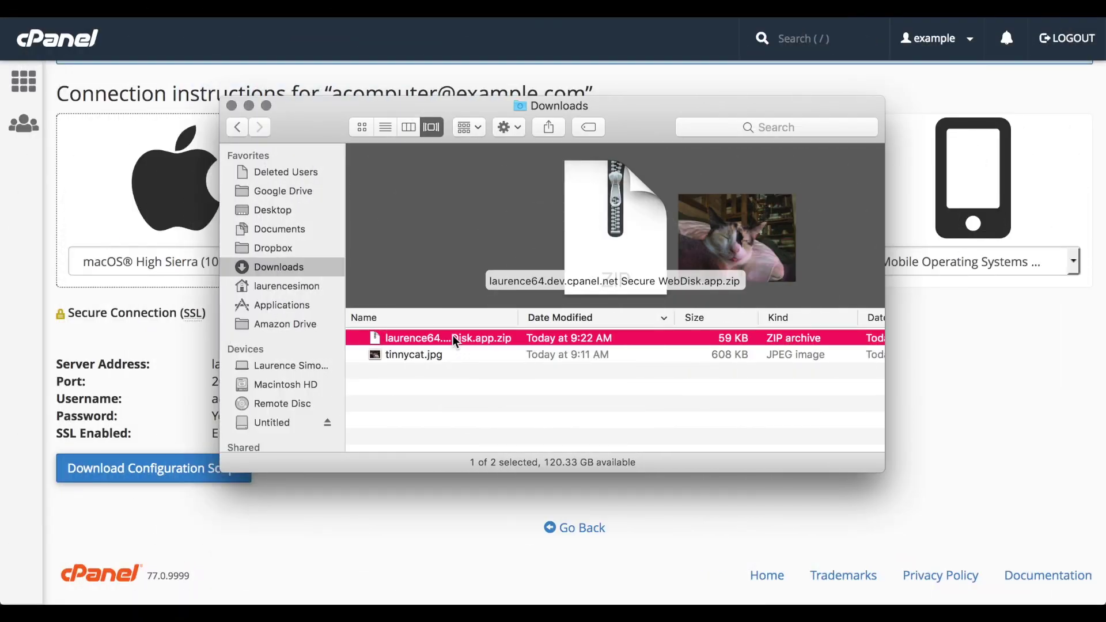
pyautogui.doubleClick(433, 372)
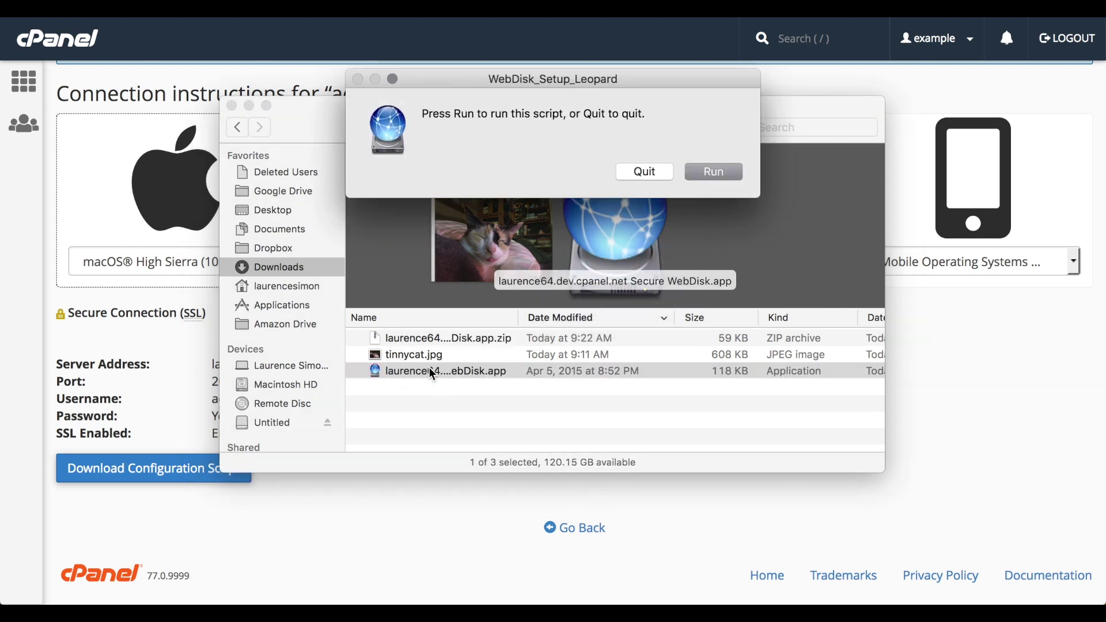
pyautogui.click(727, 165)
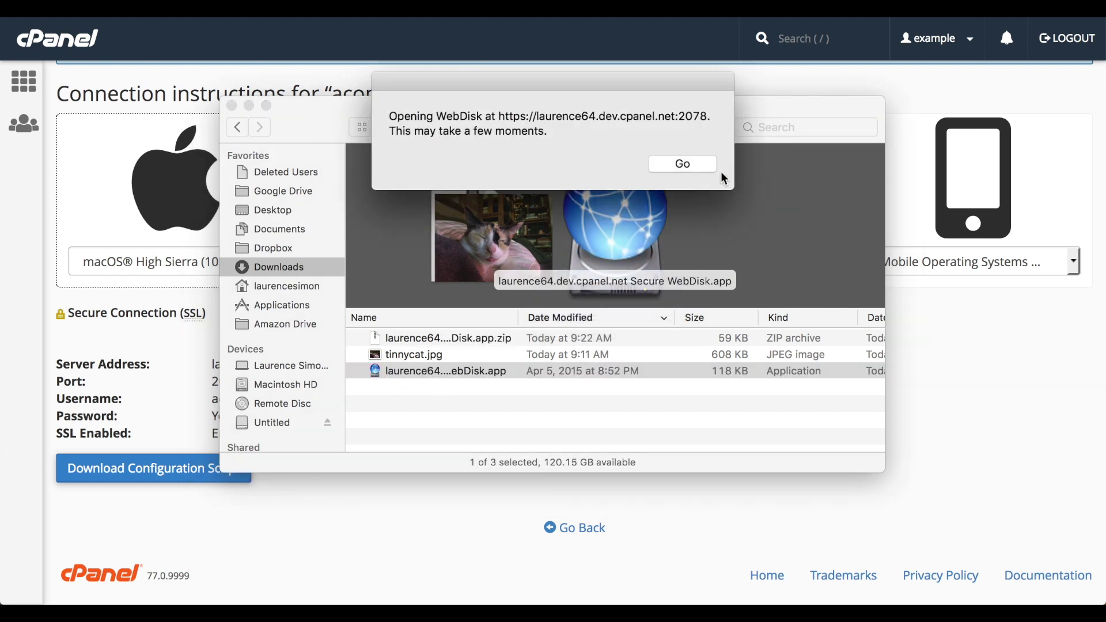
pyautogui.click(689, 164)
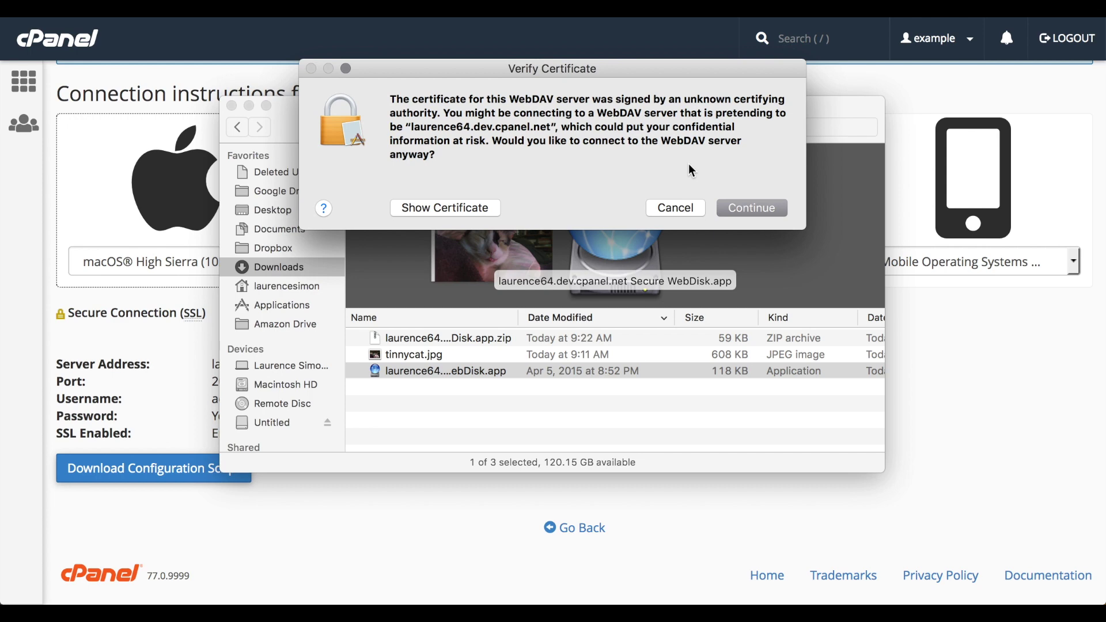
pyautogui.click(725, 211)
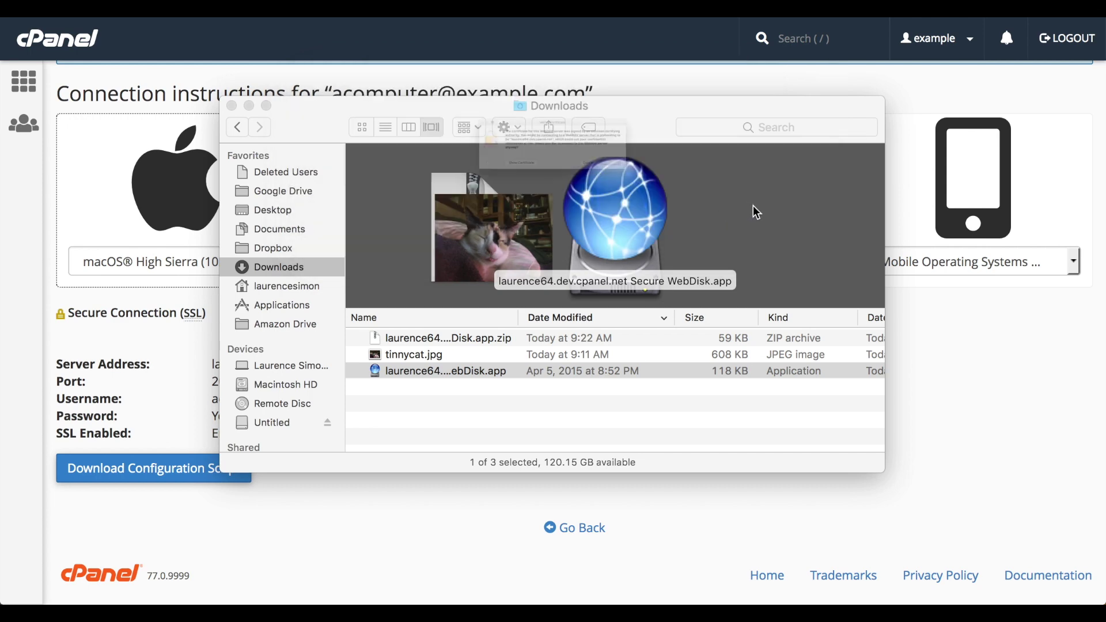
pyautogui.click(753, 208)
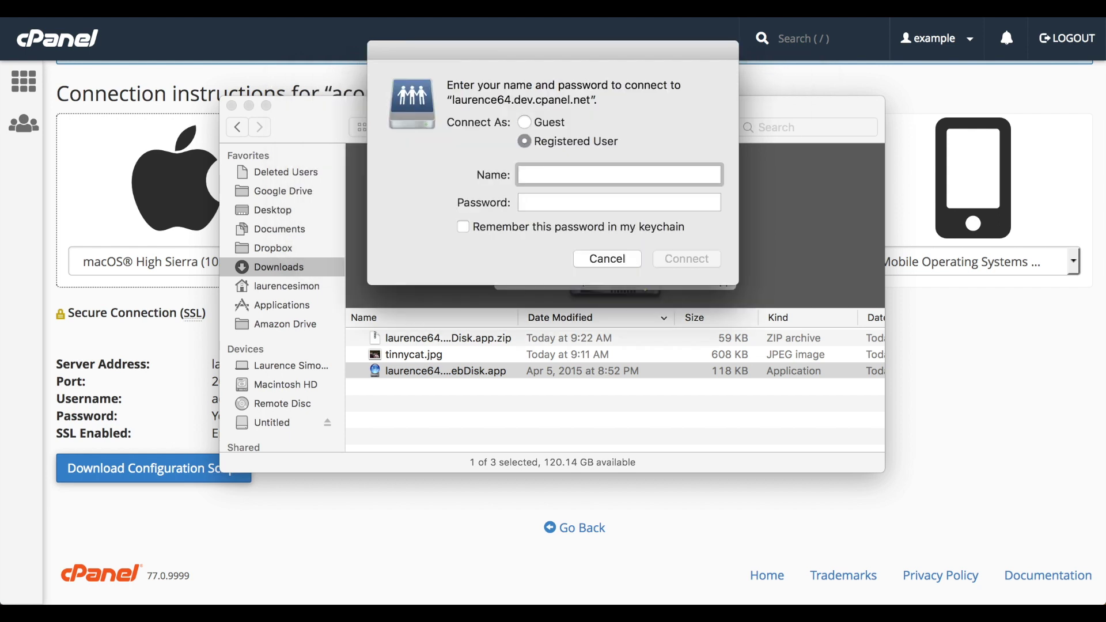
# Connect with the Web Disk account's e-mail username and password, then show the mounted disk
pyautogui.write('roygribbles')
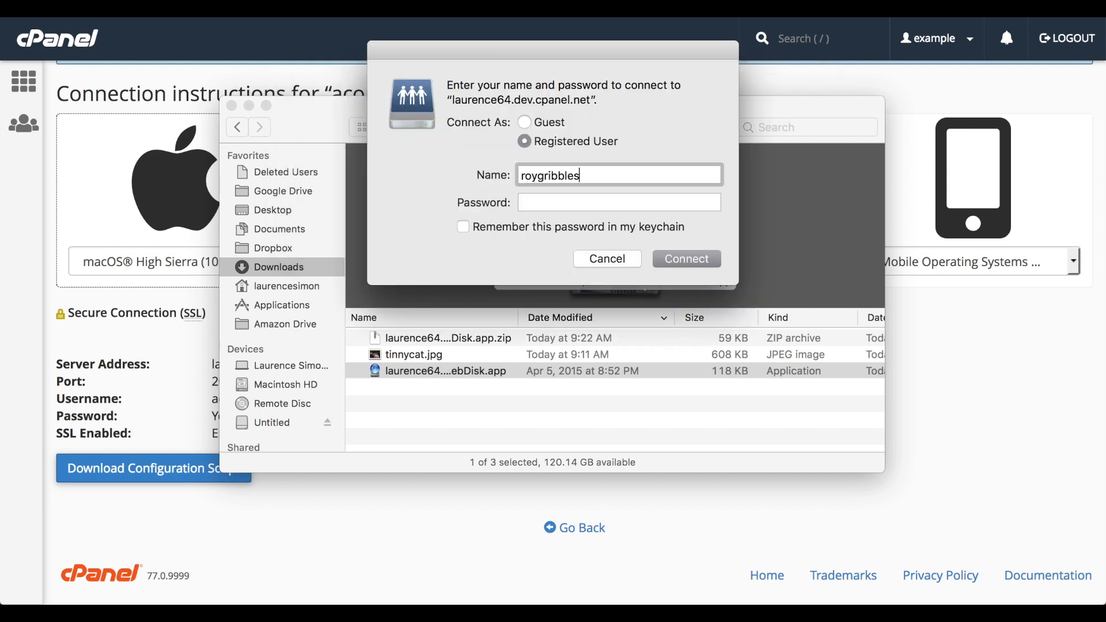
pyautogui.write('ton@example.com')
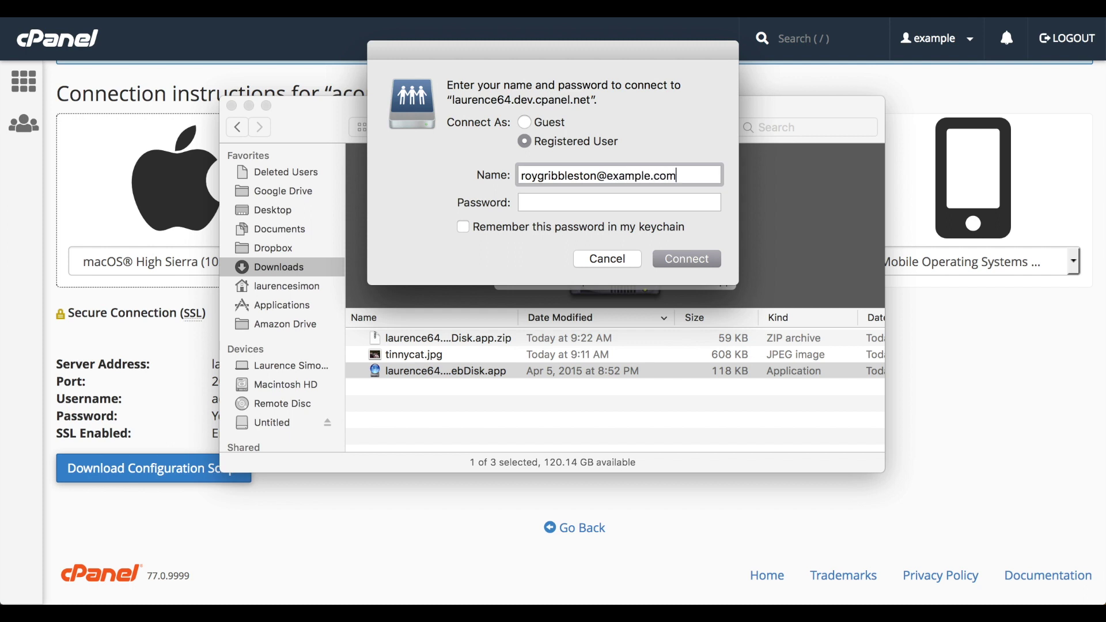
pyautogui.press('Tab')
pyautogui.write('********')
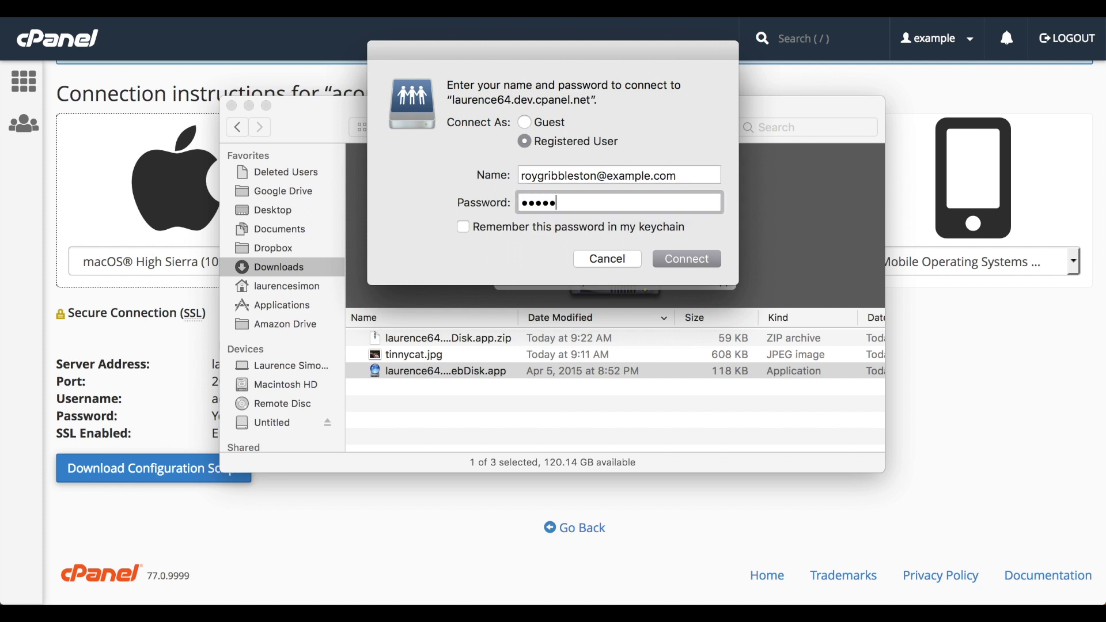
pyautogui.click(678, 258)
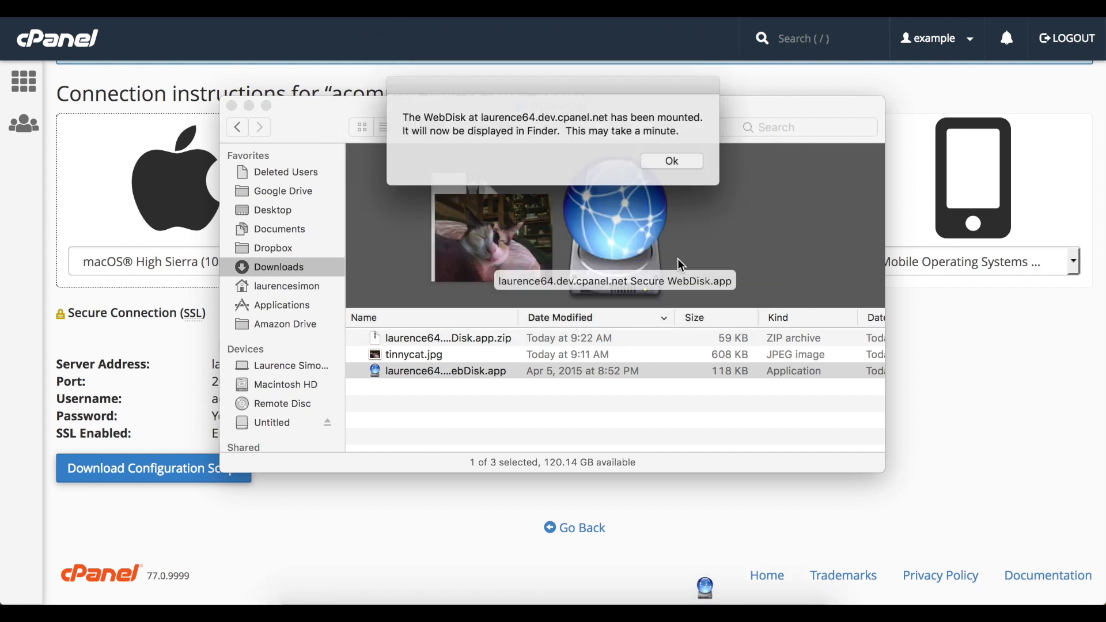
pyautogui.click(684, 164)
# Move the mounted Web Disk window aside and drag tinnycat.jpg from Downloads into it
pyautogui.moveTo(662, 124); pyautogui.dragTo(865, 170)
pyautogui.moveTo(397, 353); pyautogui.dragTo(756, 459)
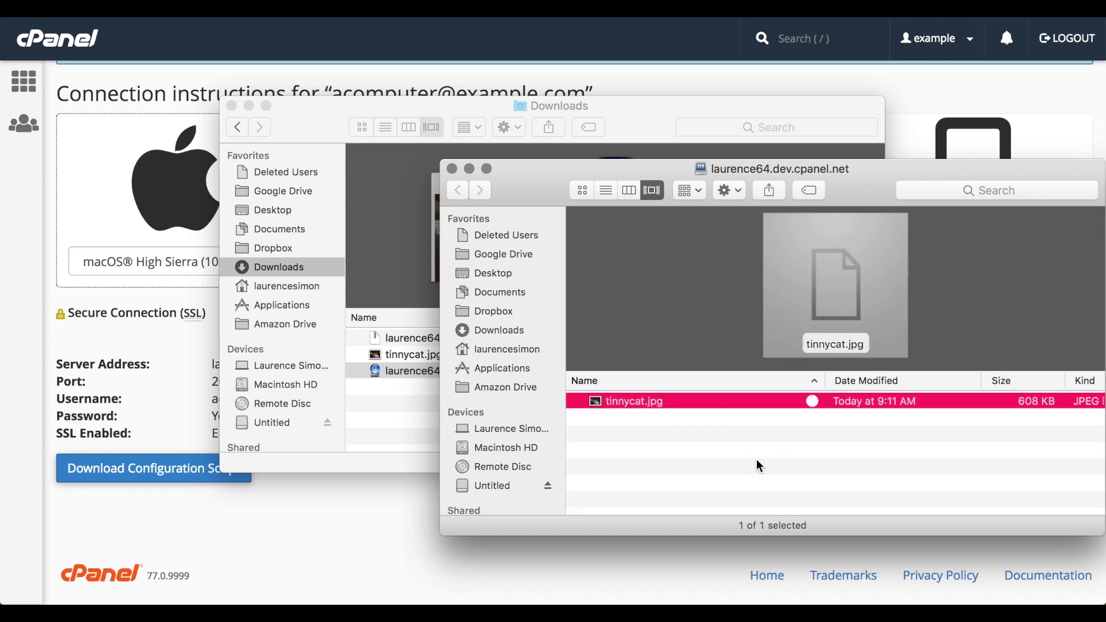